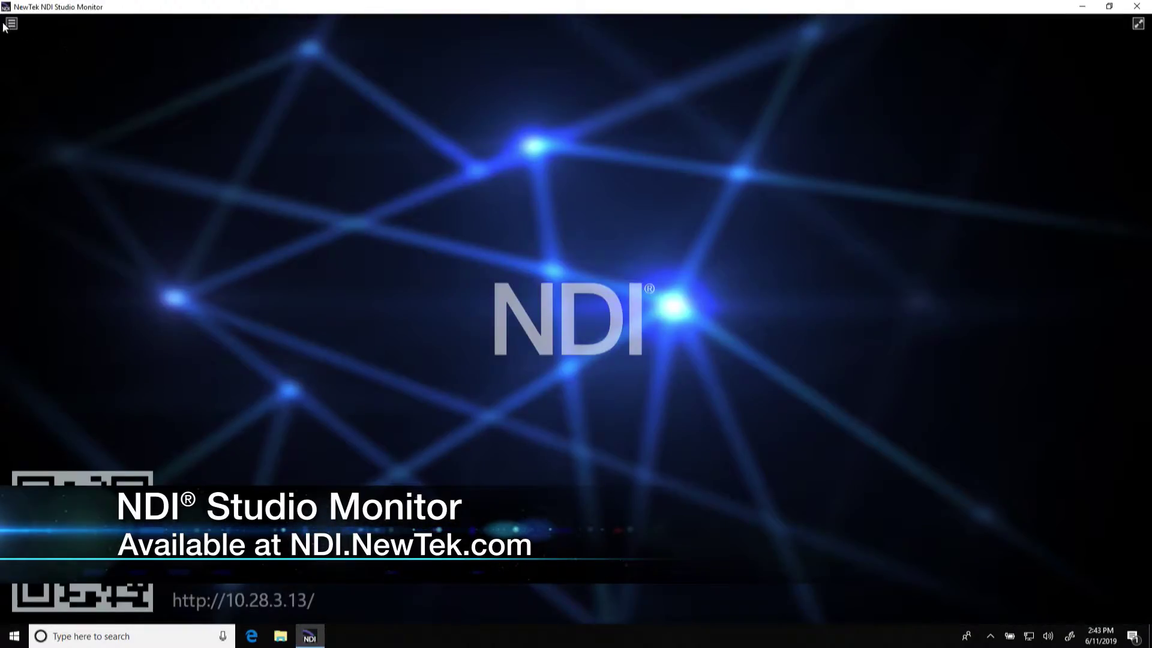
- Open the Studio Monitor menu that lists the available NDI sources
click(12, 24)
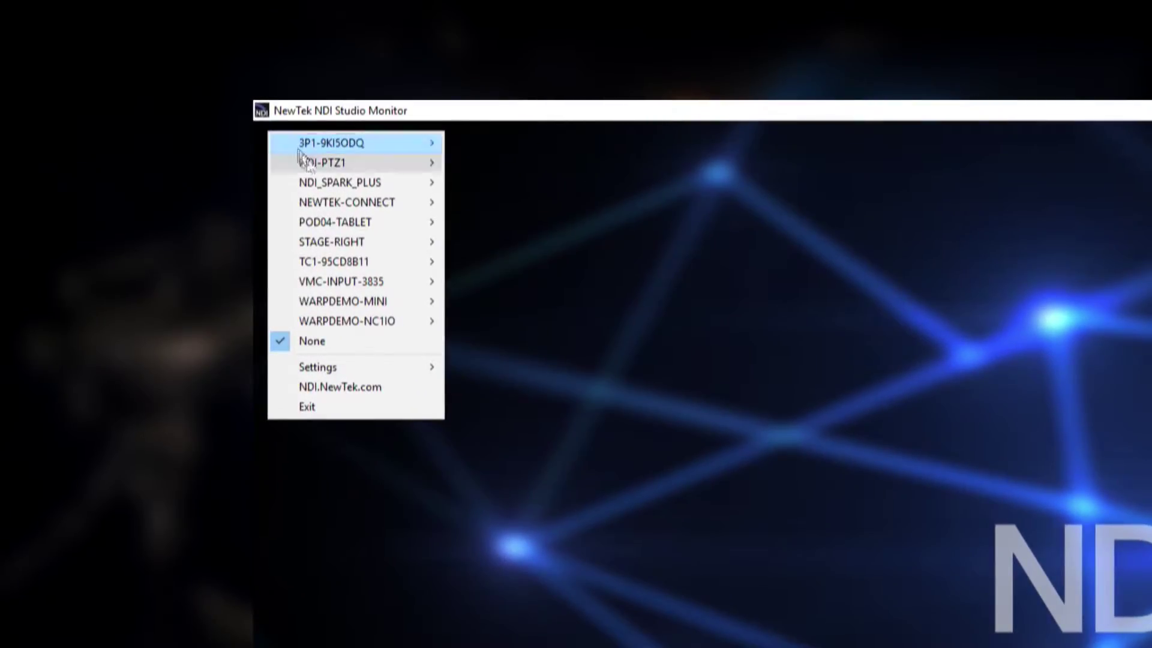
- Bring up the NDI_SPARK_PLUS submenu showing its Channel-1 source
mouse_move(325, 186)
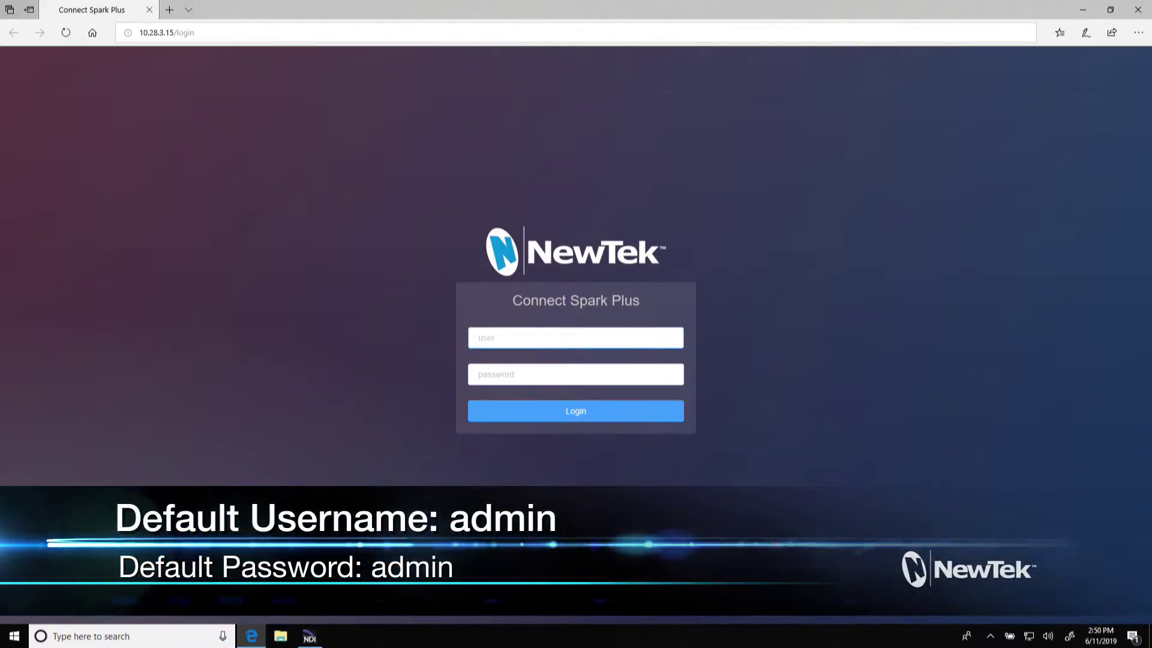
- Sign in with the default user name and password to reach the Device Setting page
text(admi)
text(admin)
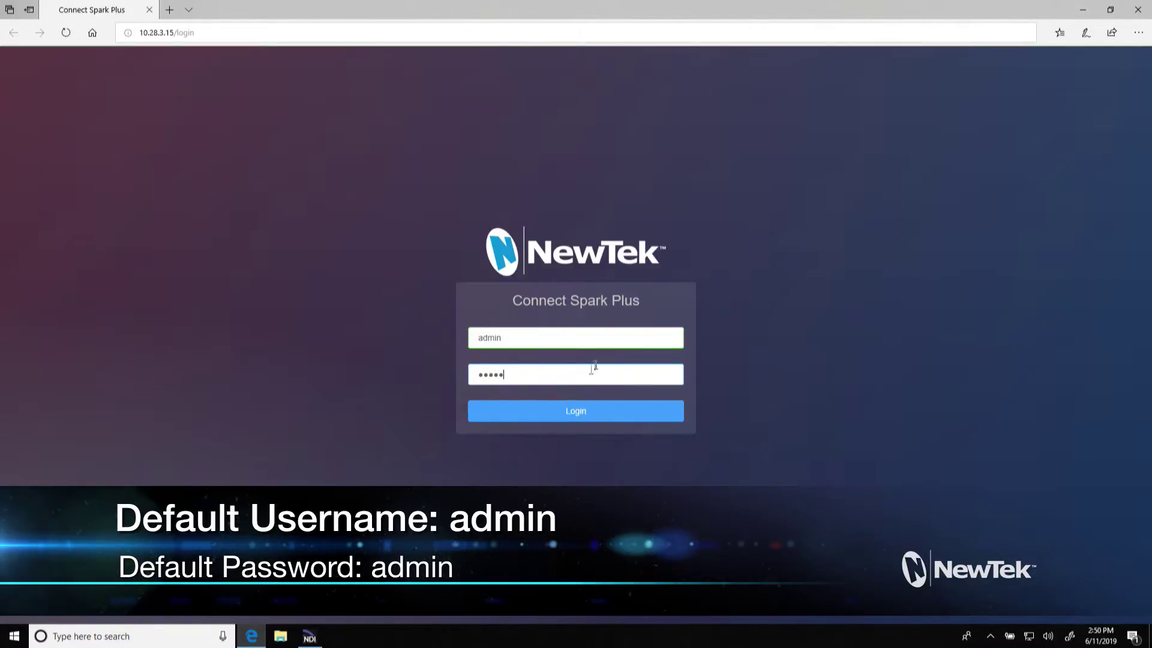
click(558, 415)
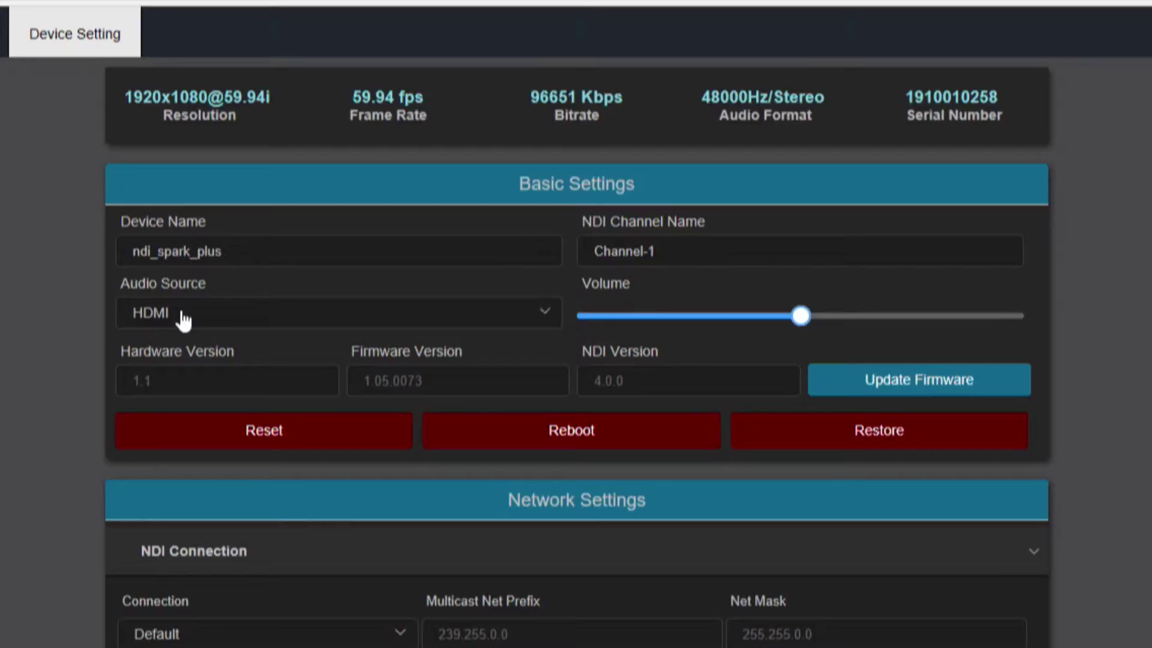
- Change the Audio Source to Line In and set the volume to about 94
click(184, 321)
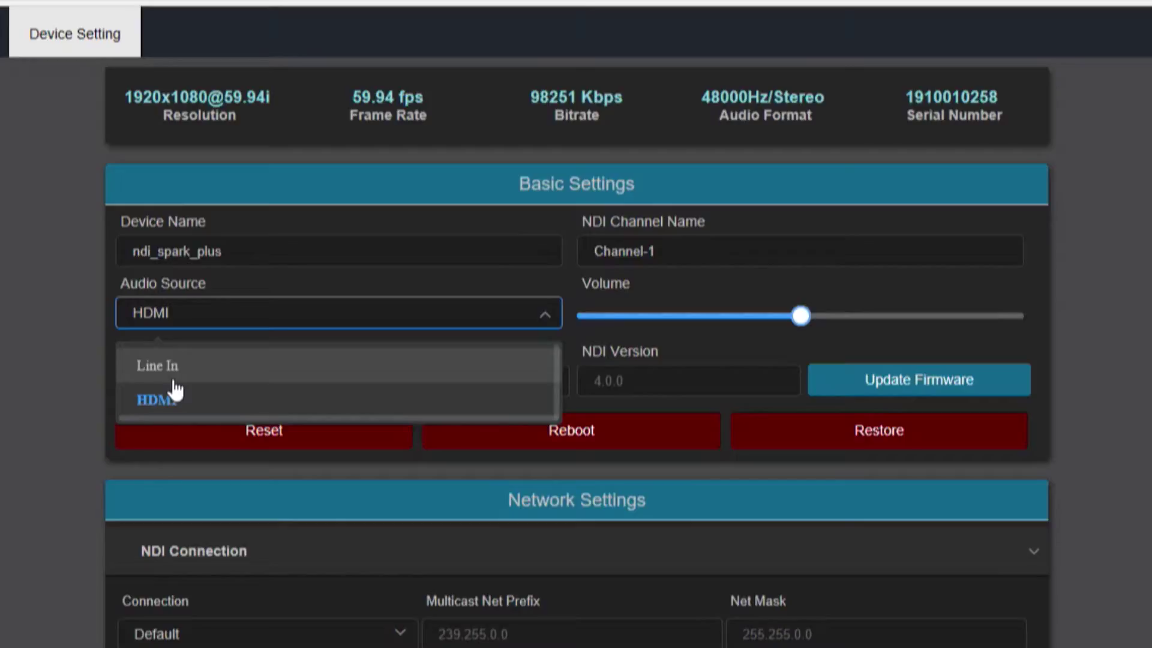
click(173, 380)
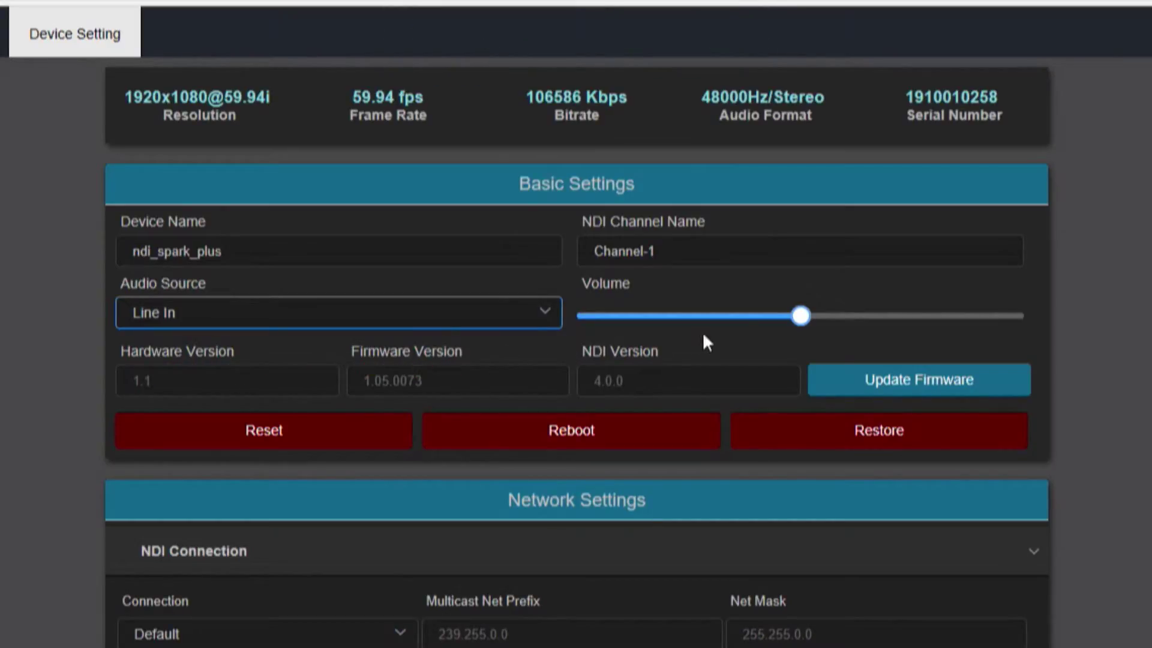
mouse_move(804, 326)
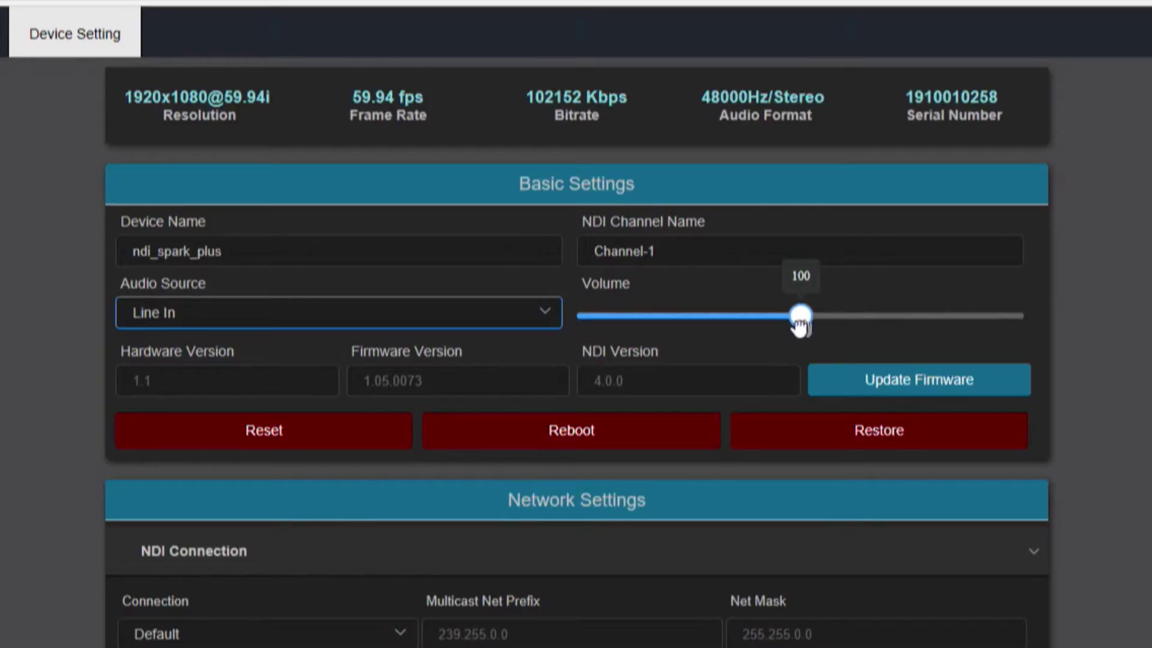
mouse_move(802, 327)
mouse_down()
mouse_move(768, 328)
mouse_move(802, 328)
mouse_up()
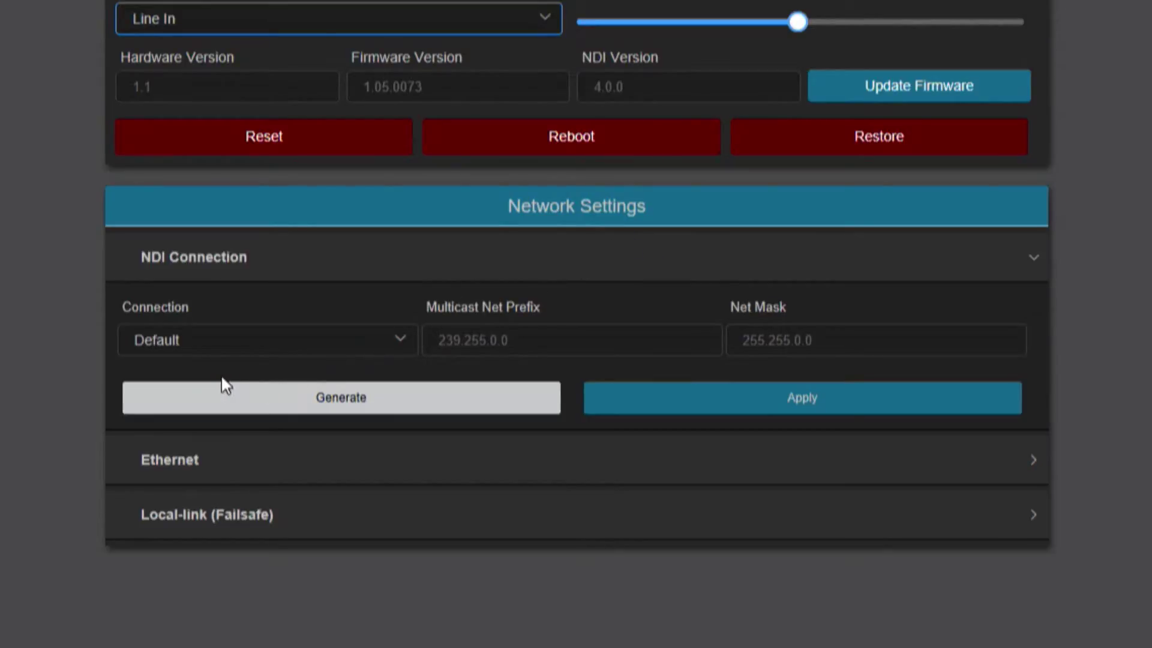
- Review the NDI Connection and Ethernet settings, then show the Local-link (Failsafe) address 192.168.100.168
click(265, 354)
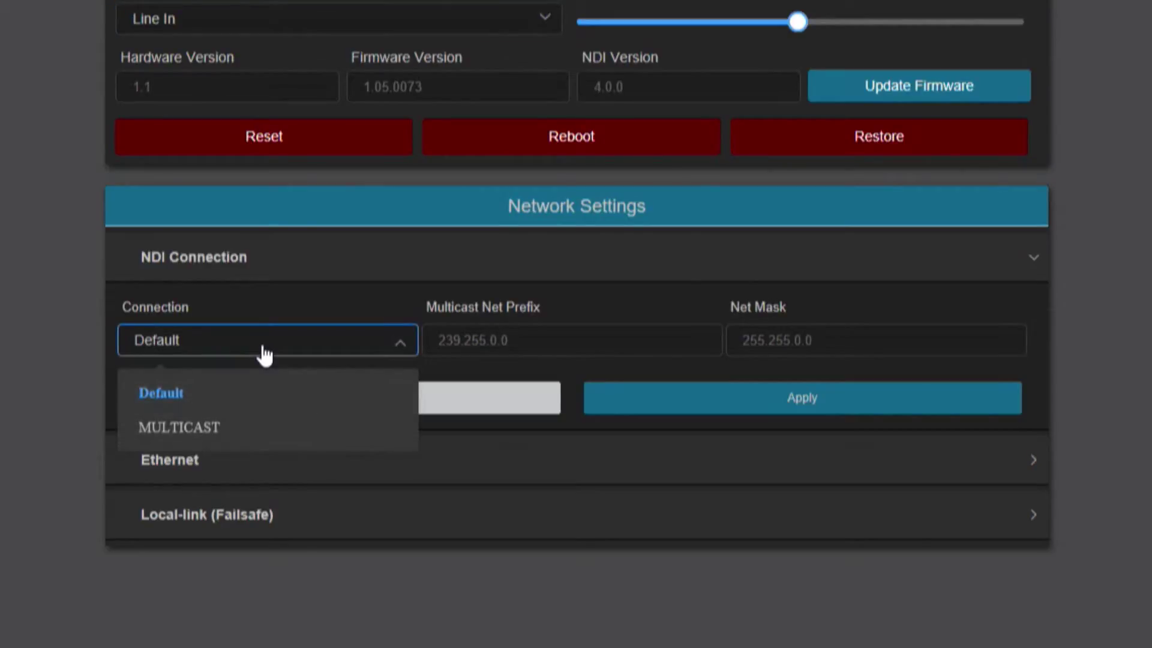
click(324, 273)
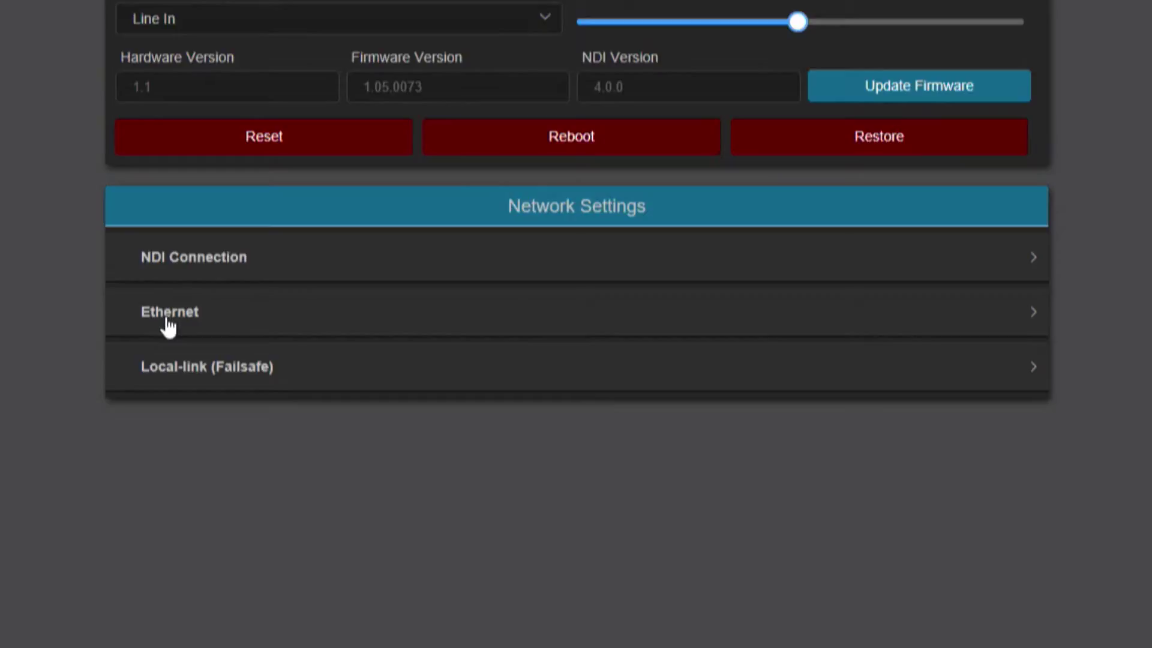
click(169, 328)
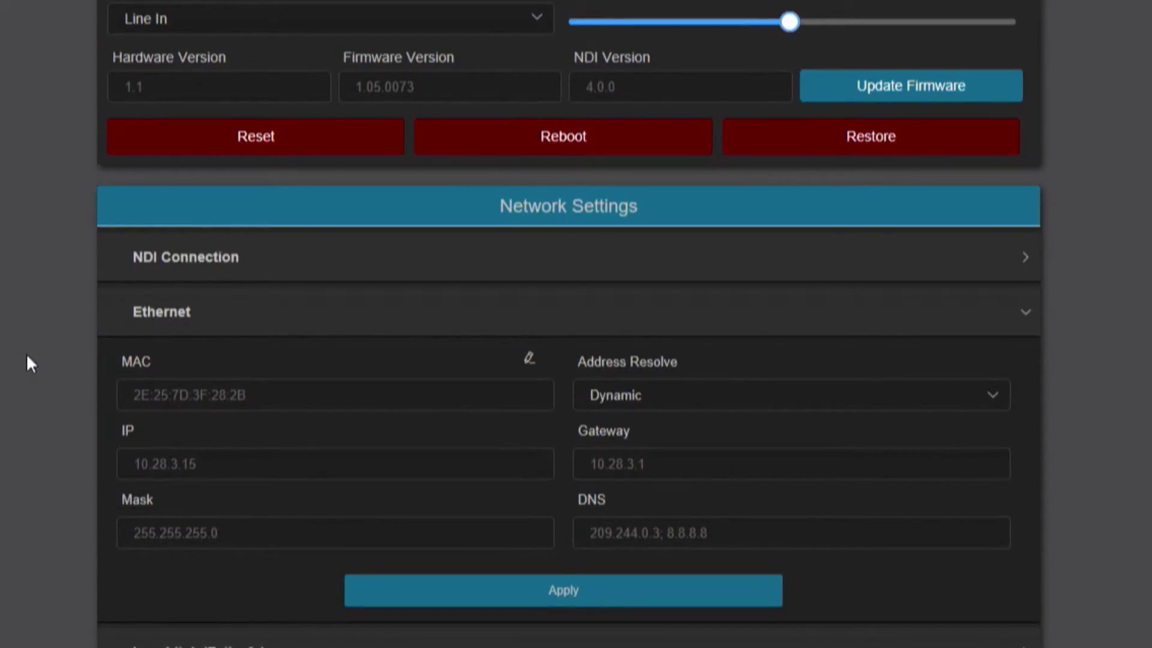
click(213, 312)
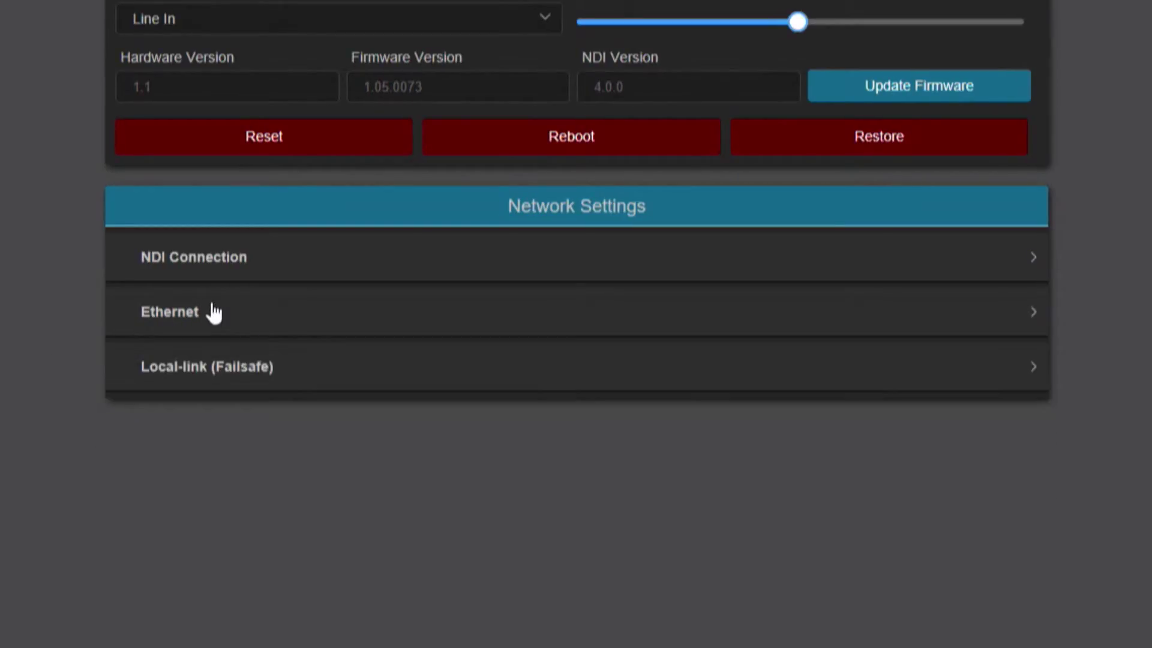
click(187, 378)
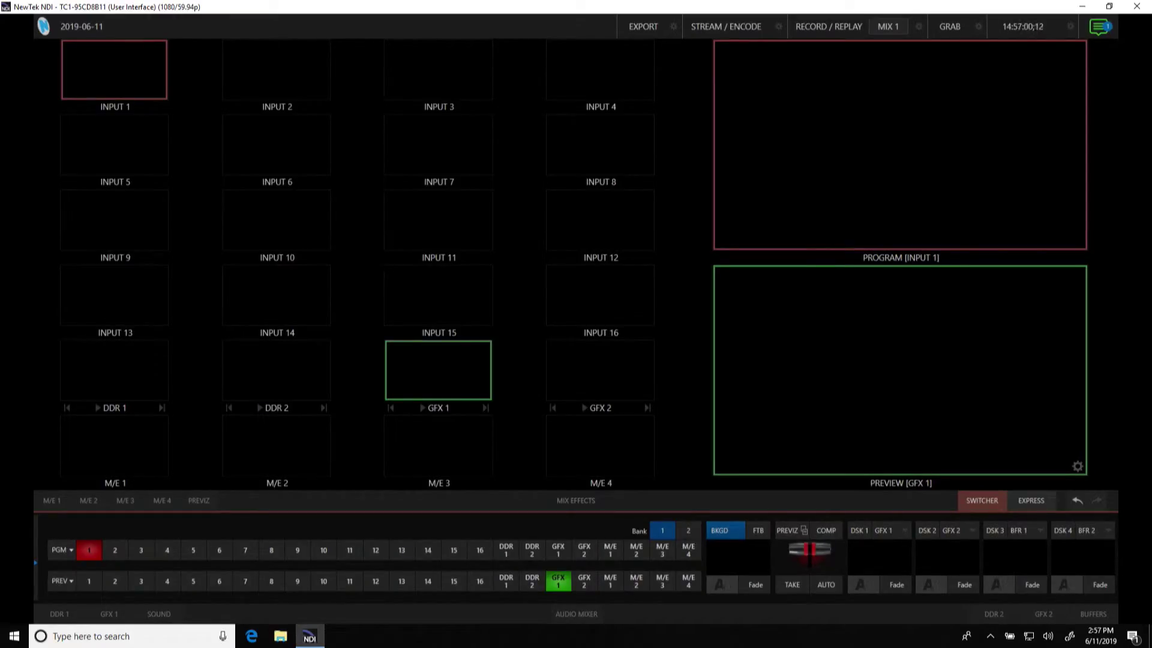
- Assign the NDI_SPARK_PLUS Channel-1 feed as the source for TriCaster INPUT 1
mouse_move(159, 85)
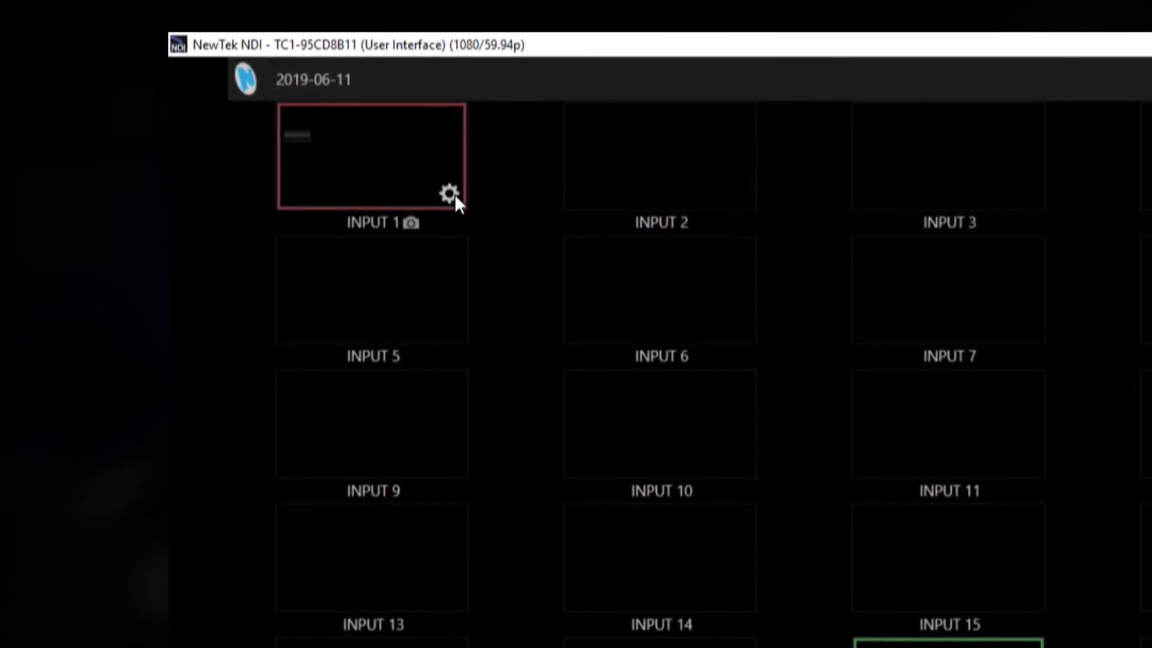
click(454, 194)
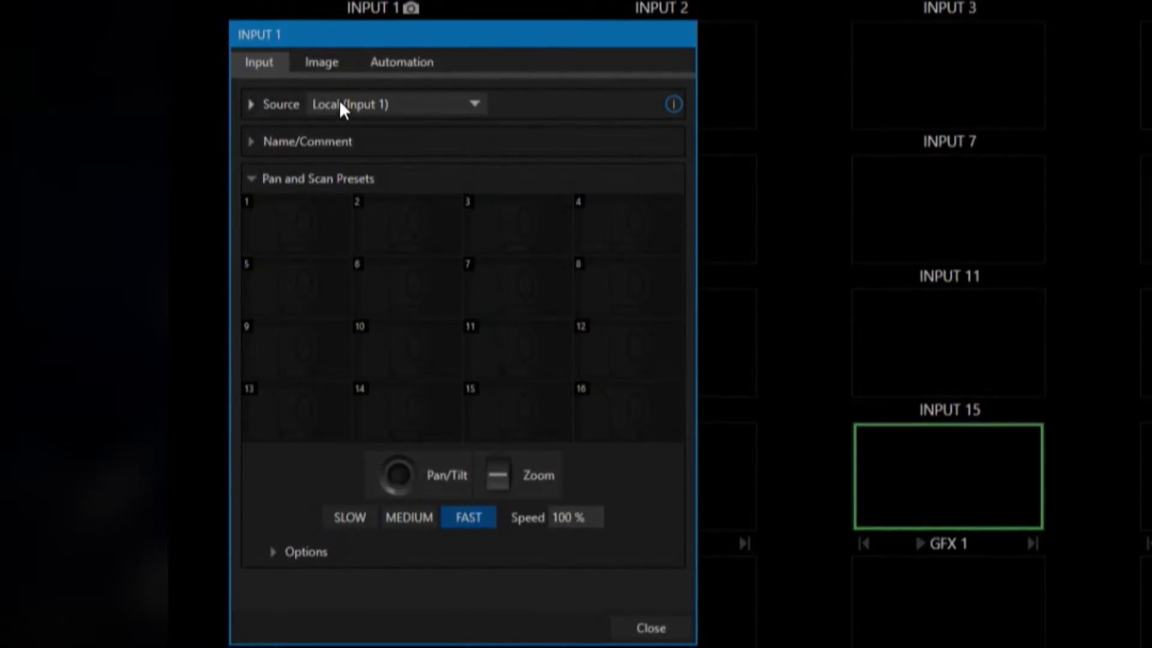
click(344, 107)
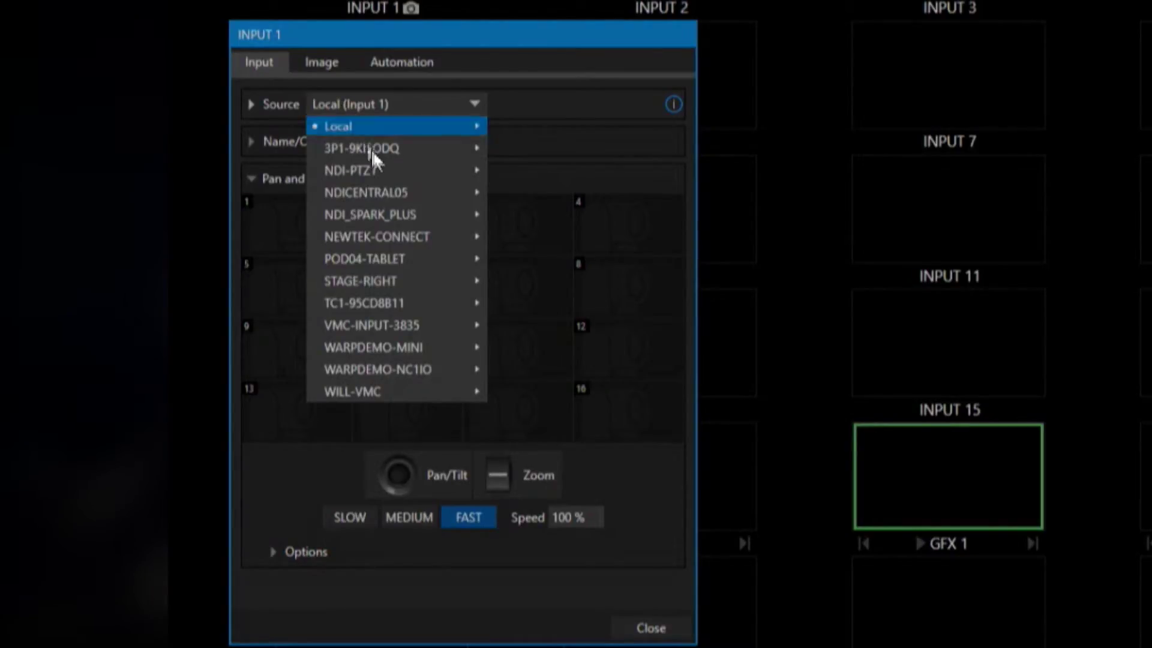
mouse_move(378, 211)
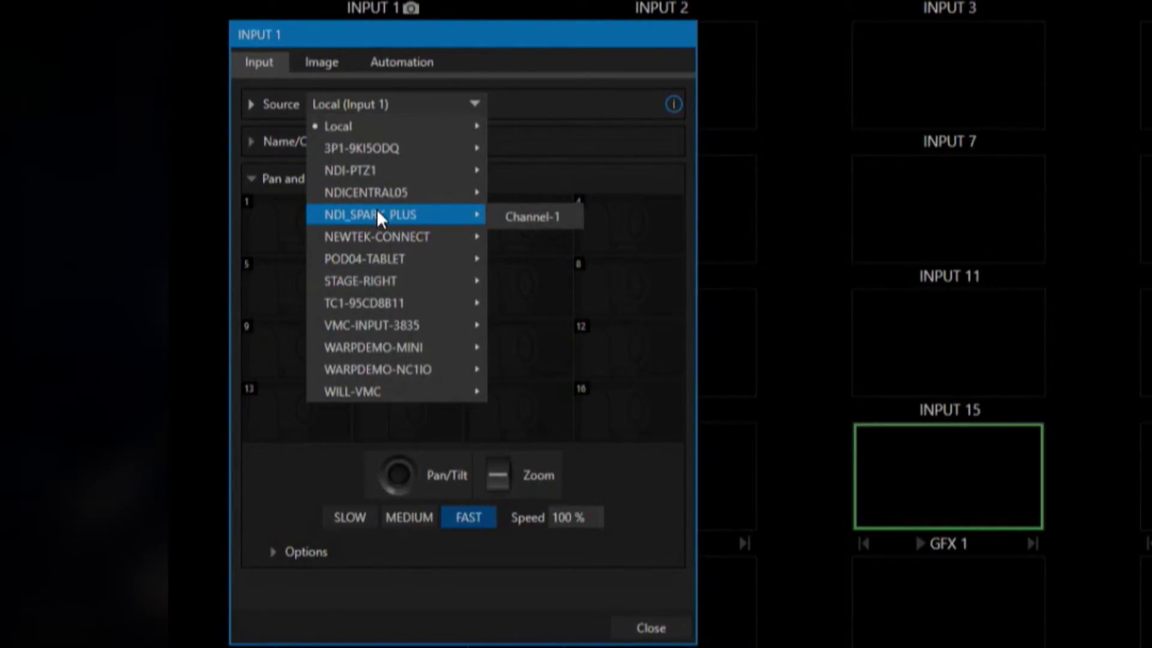
click(532, 211)
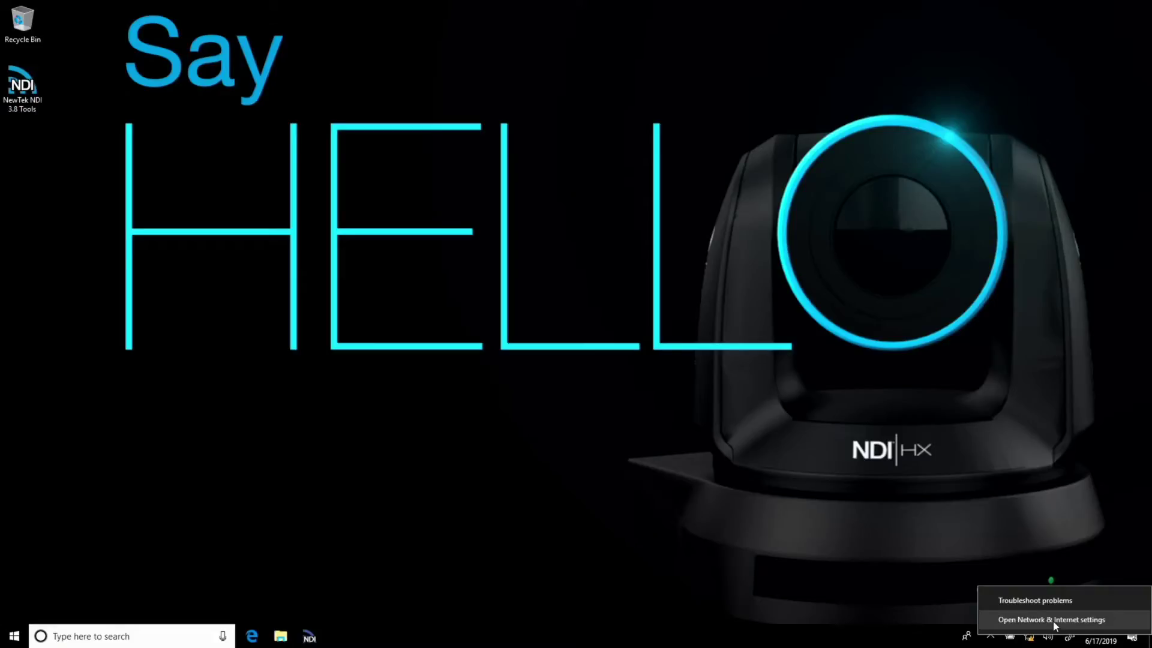
- Open the Internet Protocol Version 4 properties of the Ethernet 2 adapter
click(1055, 625)
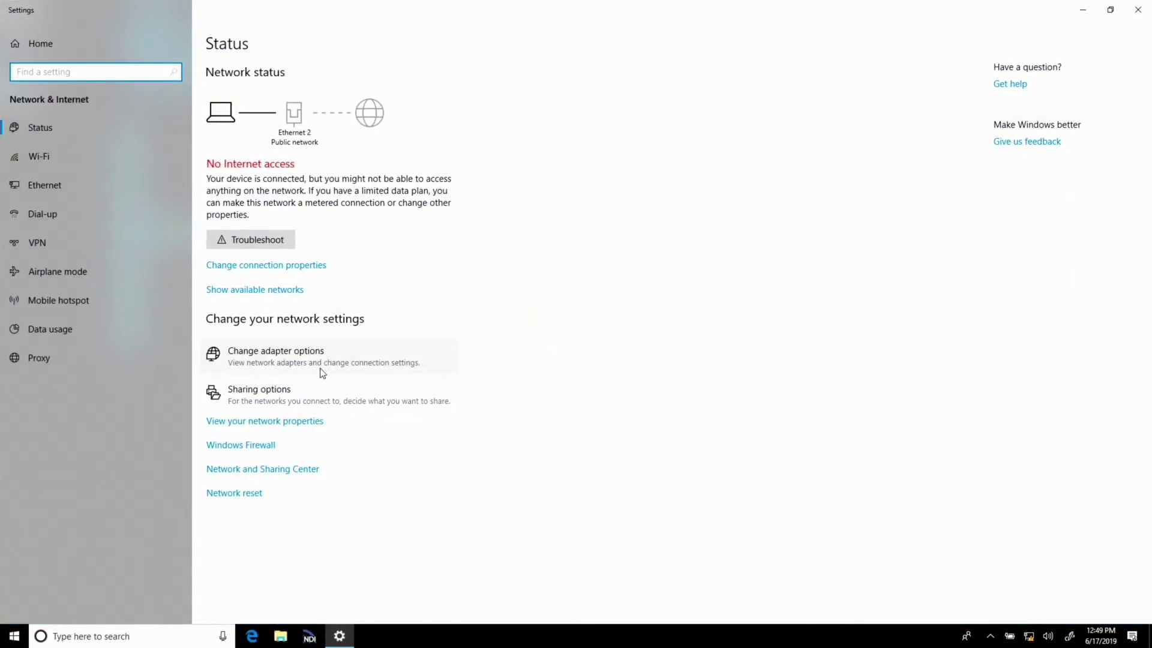
click(319, 361)
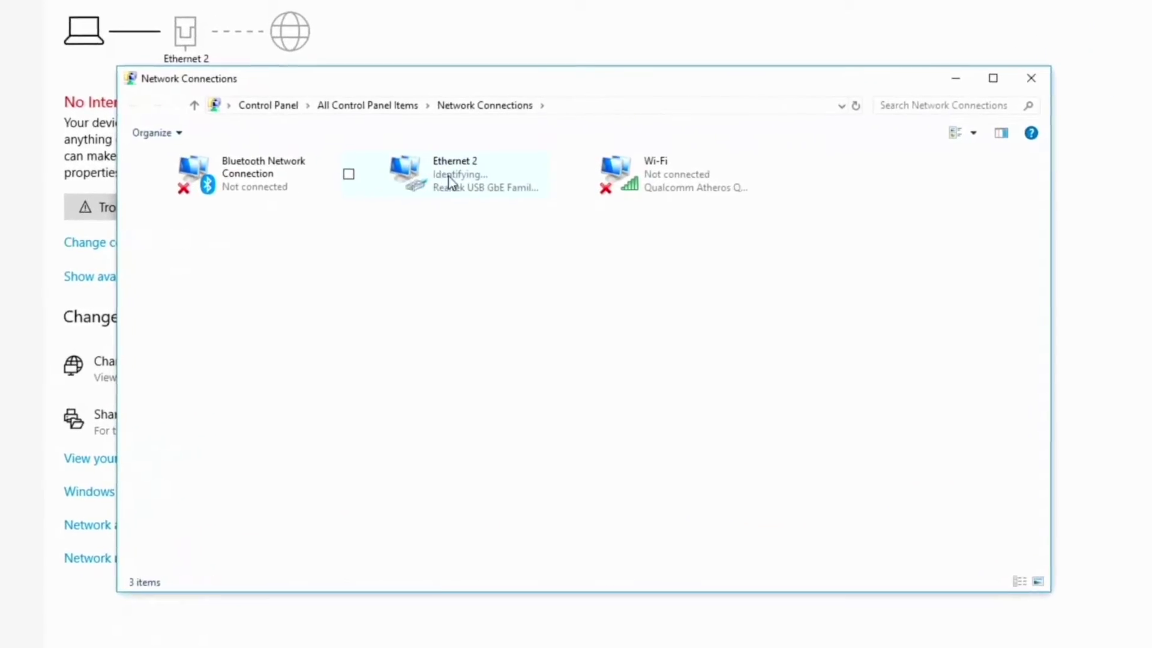
right_click(450, 179)
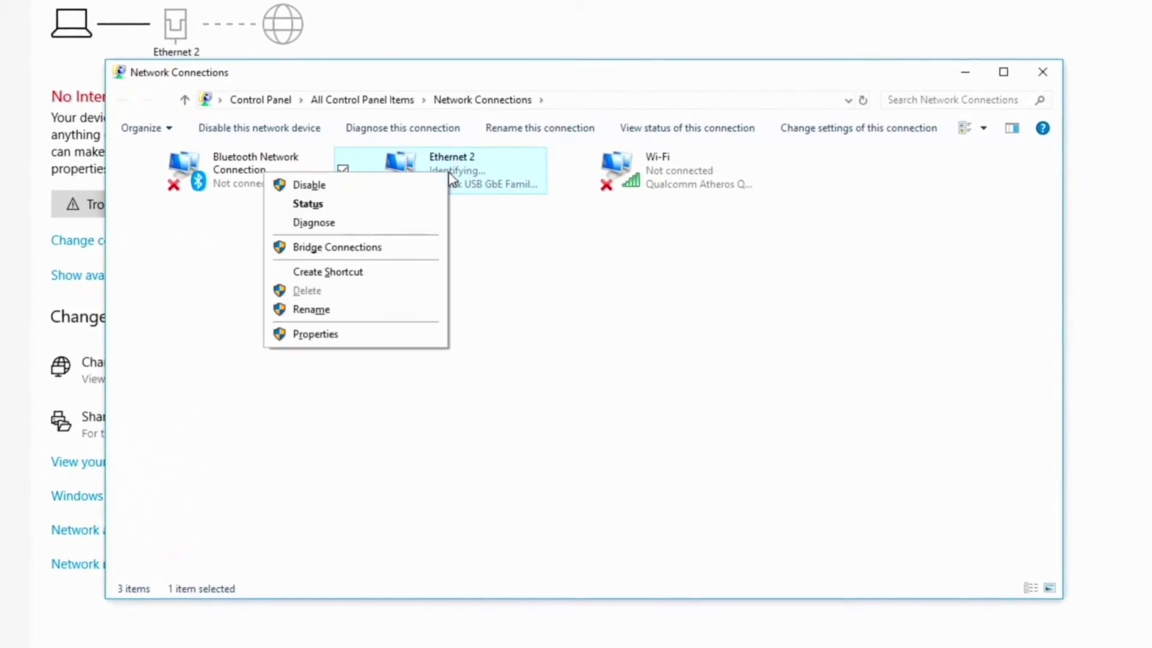
click(315, 335)
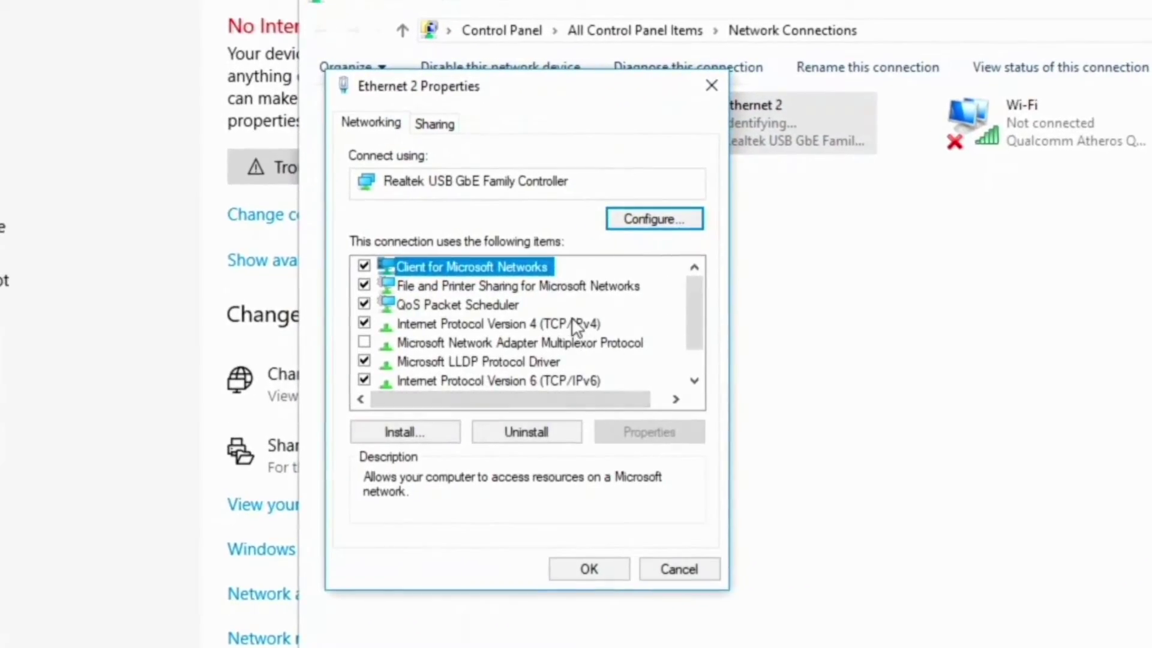
click(573, 324)
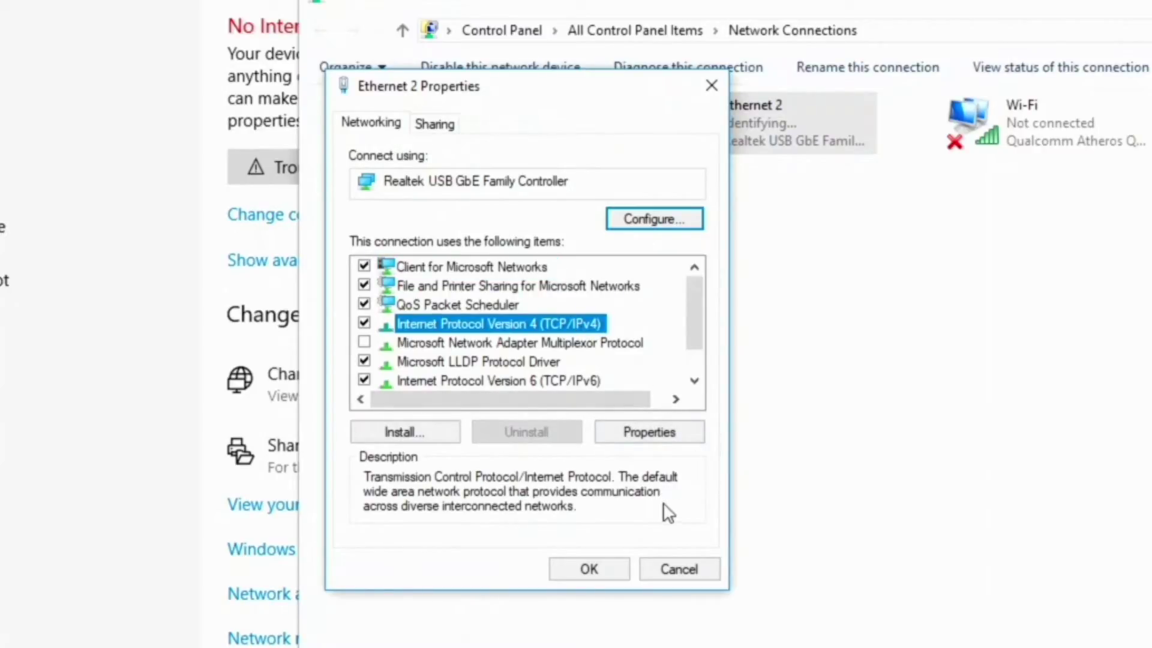
click(676, 442)
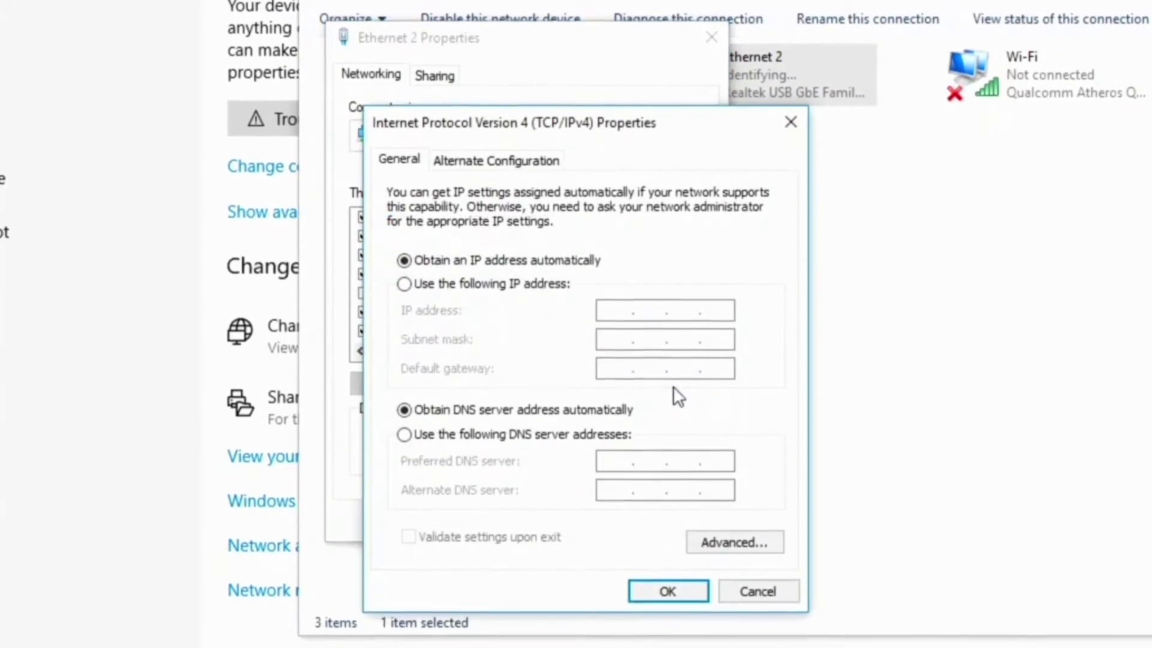
- Set static IP 192.168.100.10 with mask 255.255.255.0, confirm, and close back to the desktop
click(403, 284)
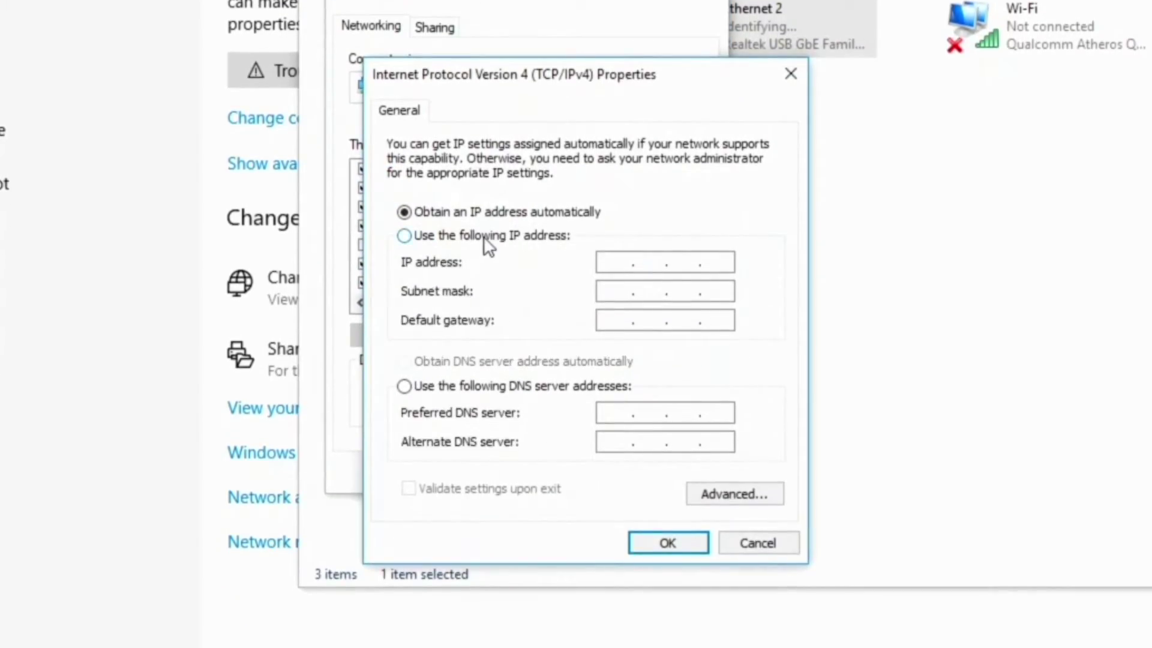
click(626, 263)
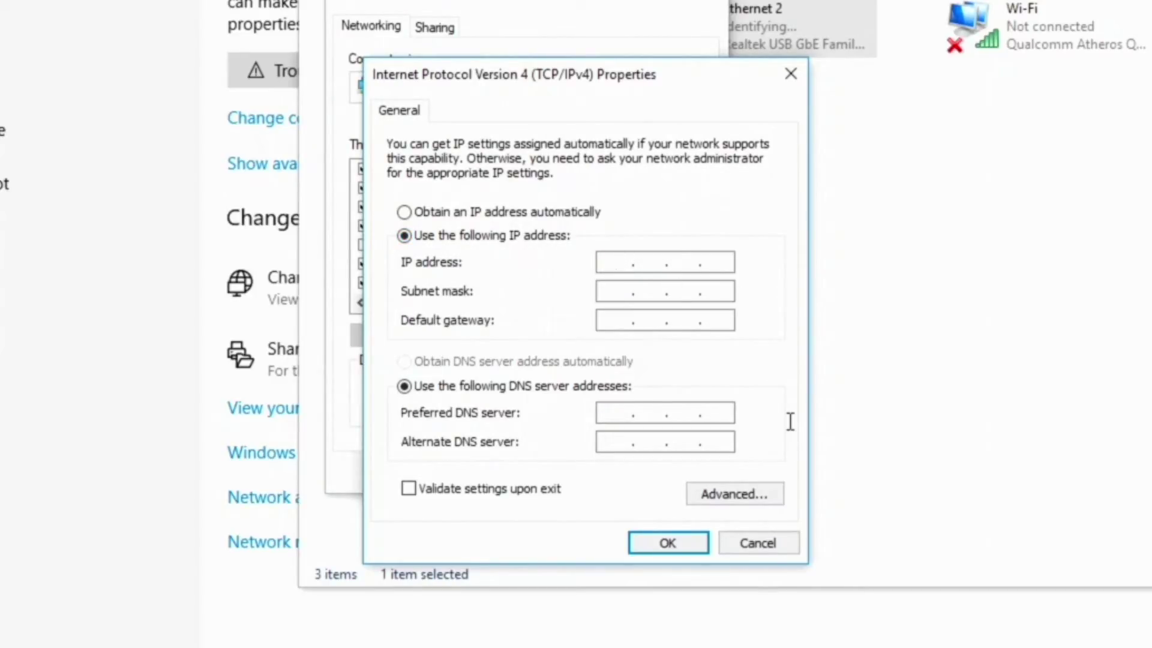
text(192 . 168 . 100 . 10)
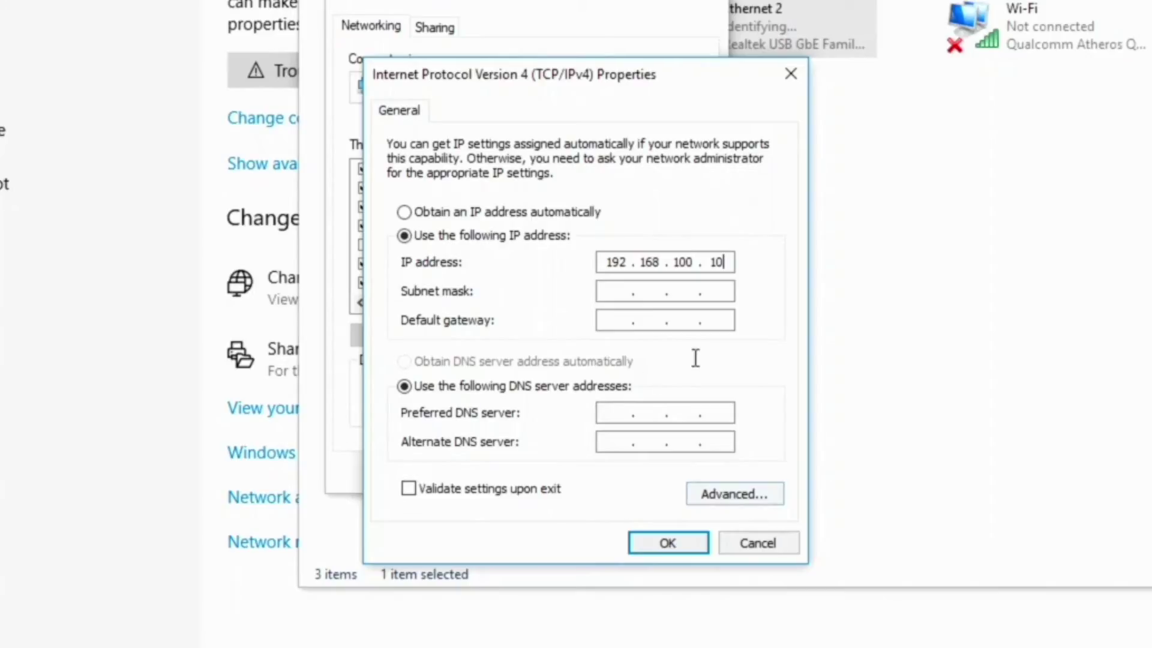
click(622, 290)
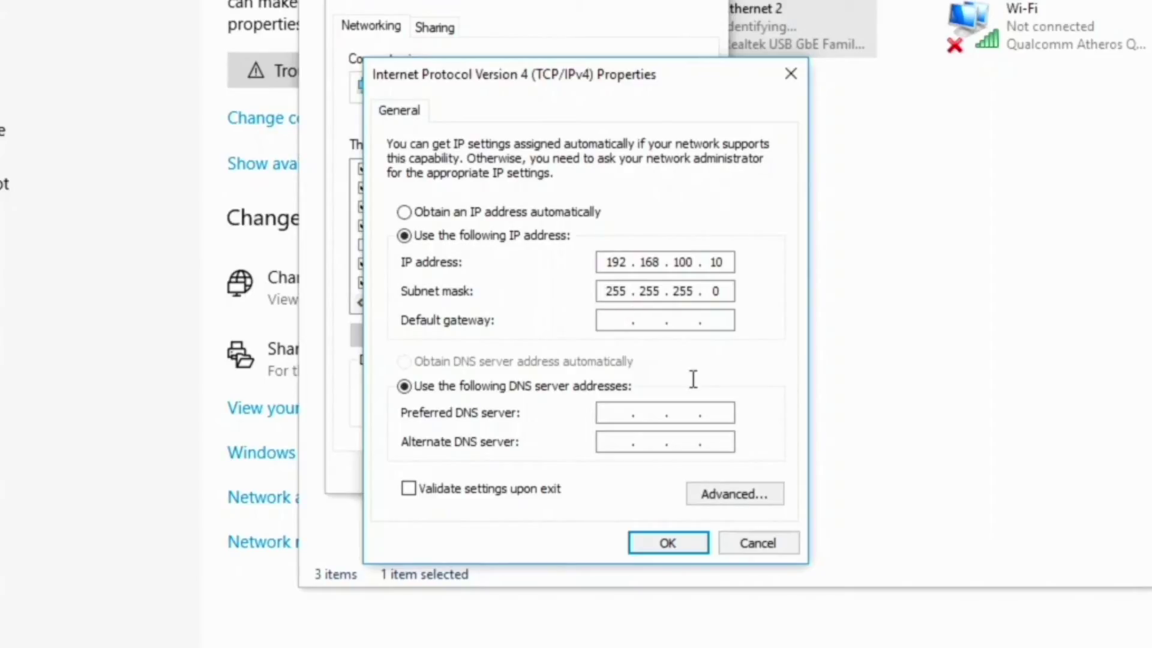
text(192 . 168 . 100 . 1)
click(669, 542)
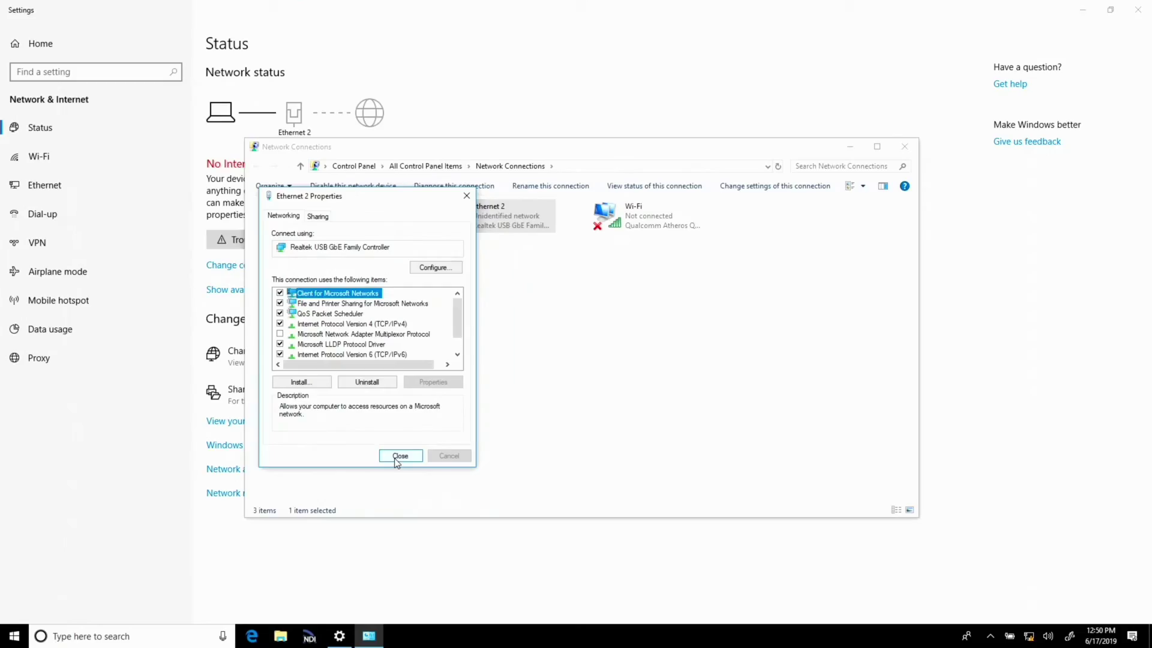
click(399, 457)
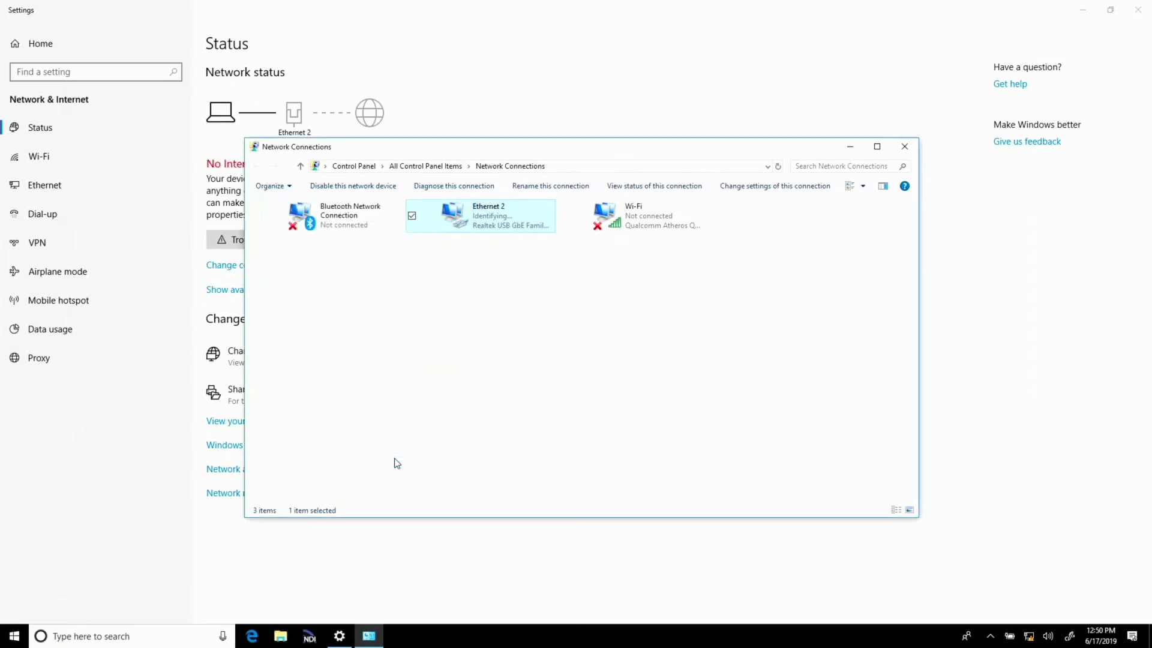
click(905, 147)
click(1138, 10)
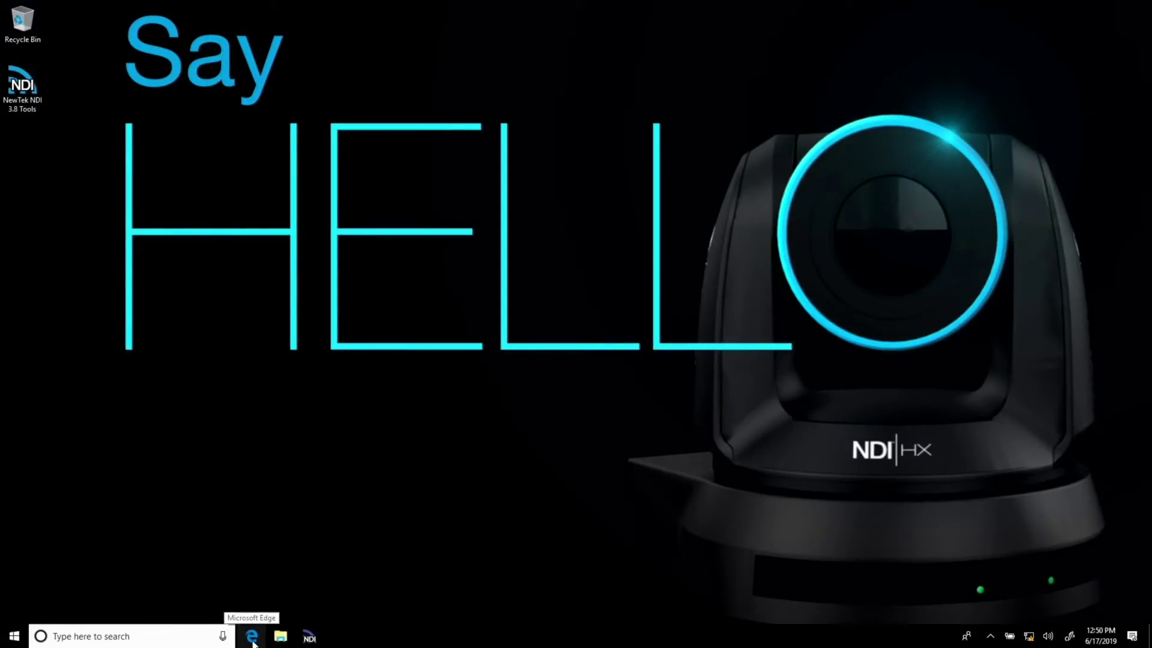
- Load the device address 192.168.100.168 in a maximized Edge window
click(252, 637)
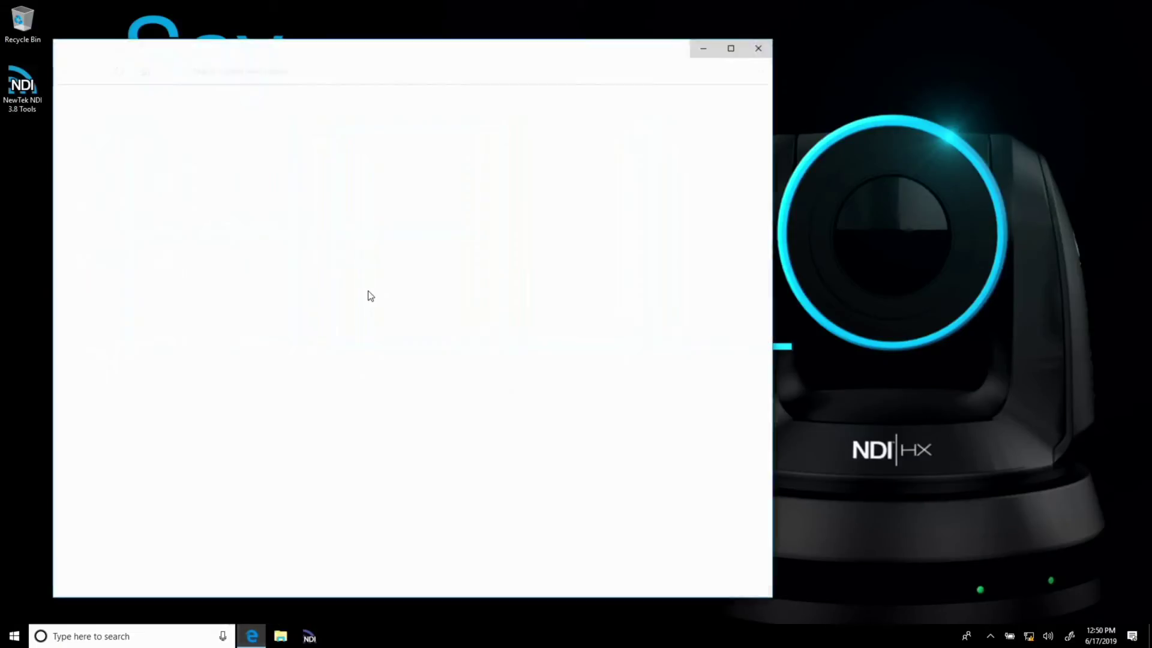
double_click(386, 47)
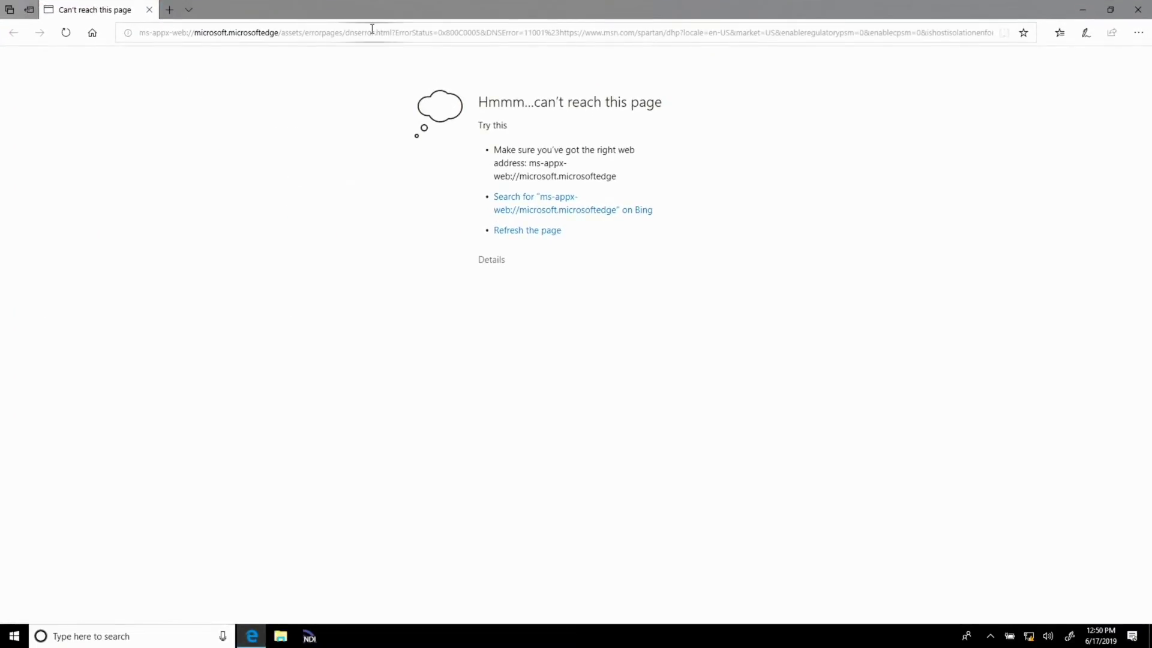
click(371, 29)
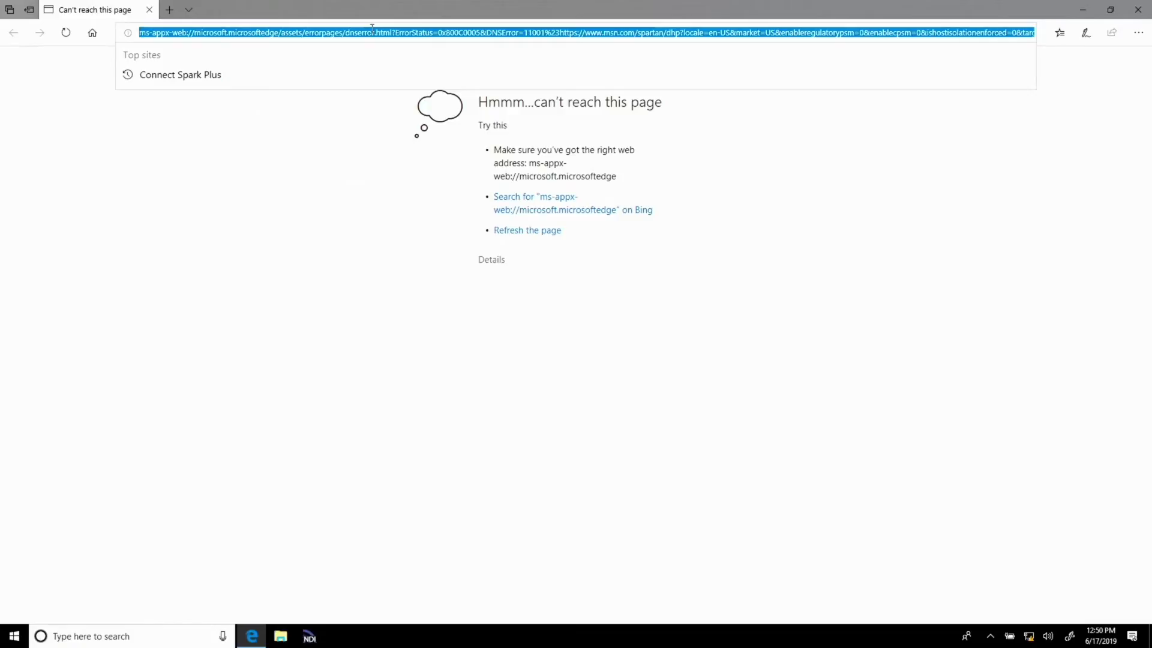
text(192.168.100.168/)
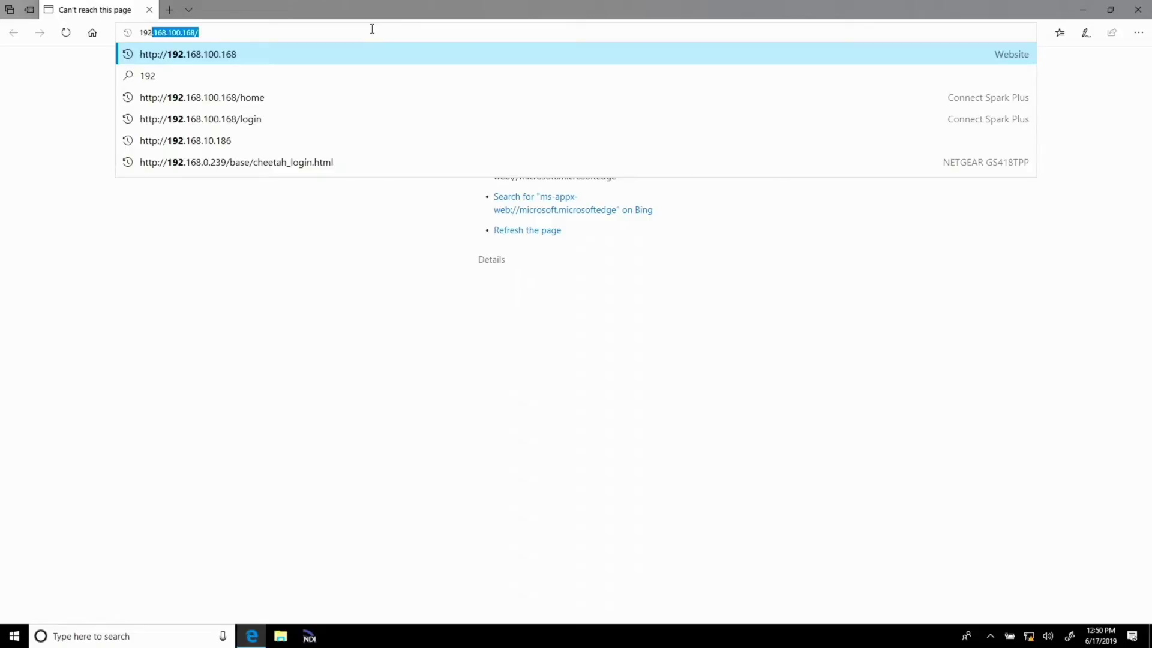
key(Return)
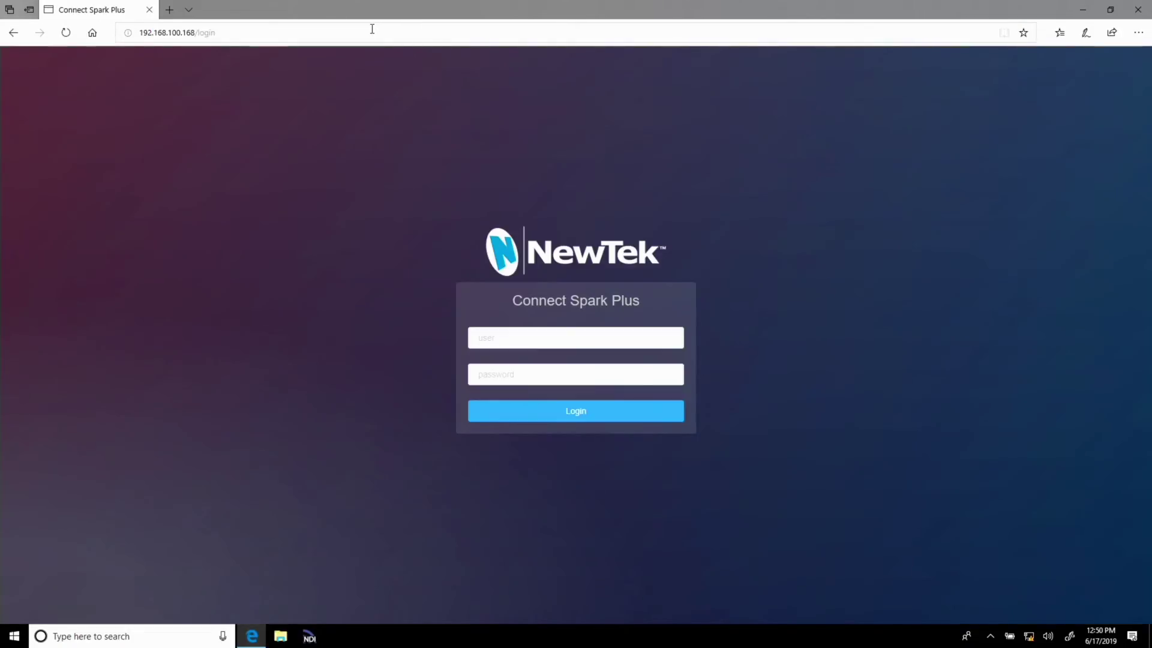
- Log in to Connect Spark Plus with the device user name and password
click(537, 343)
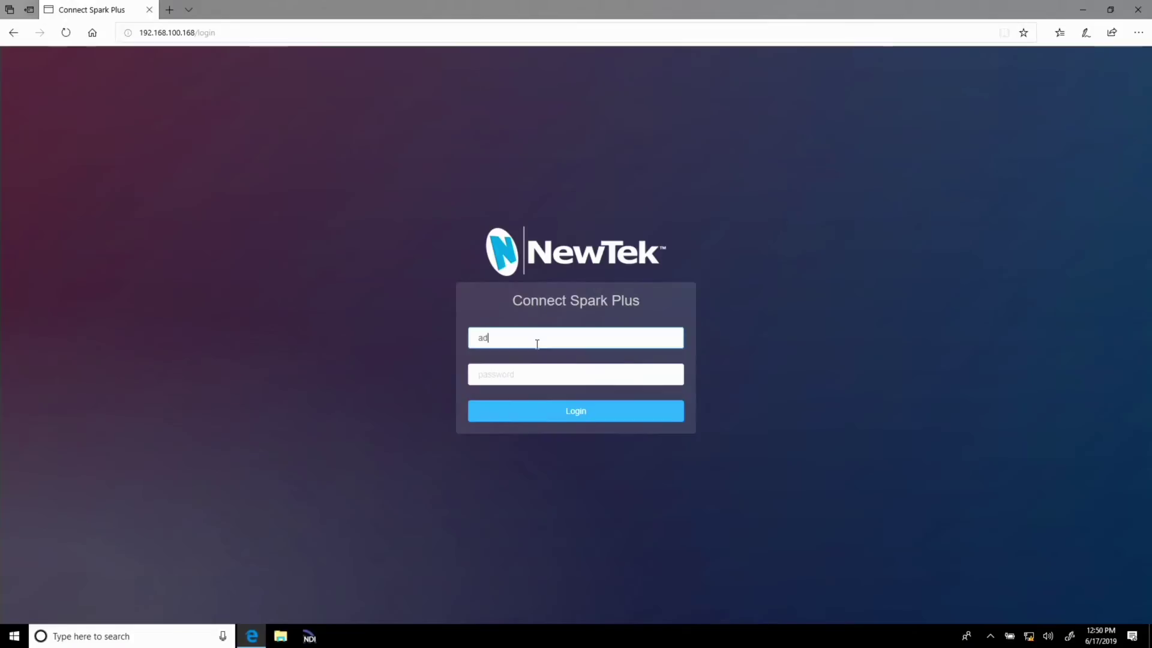
key(Tab)
text(a)
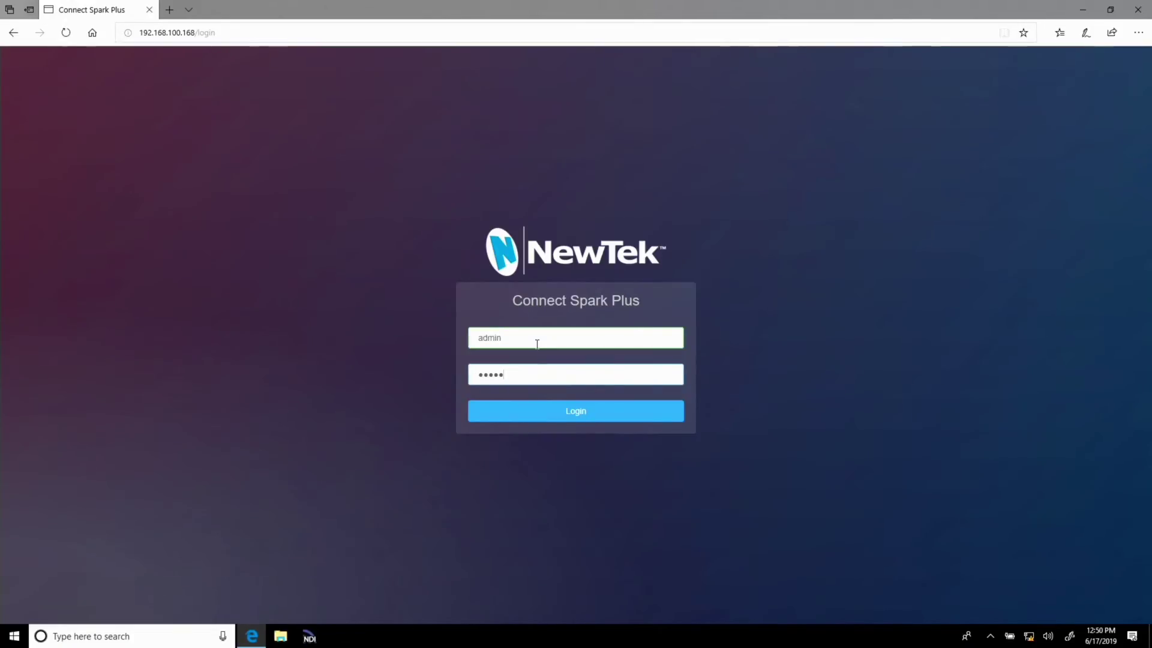
click(588, 420)
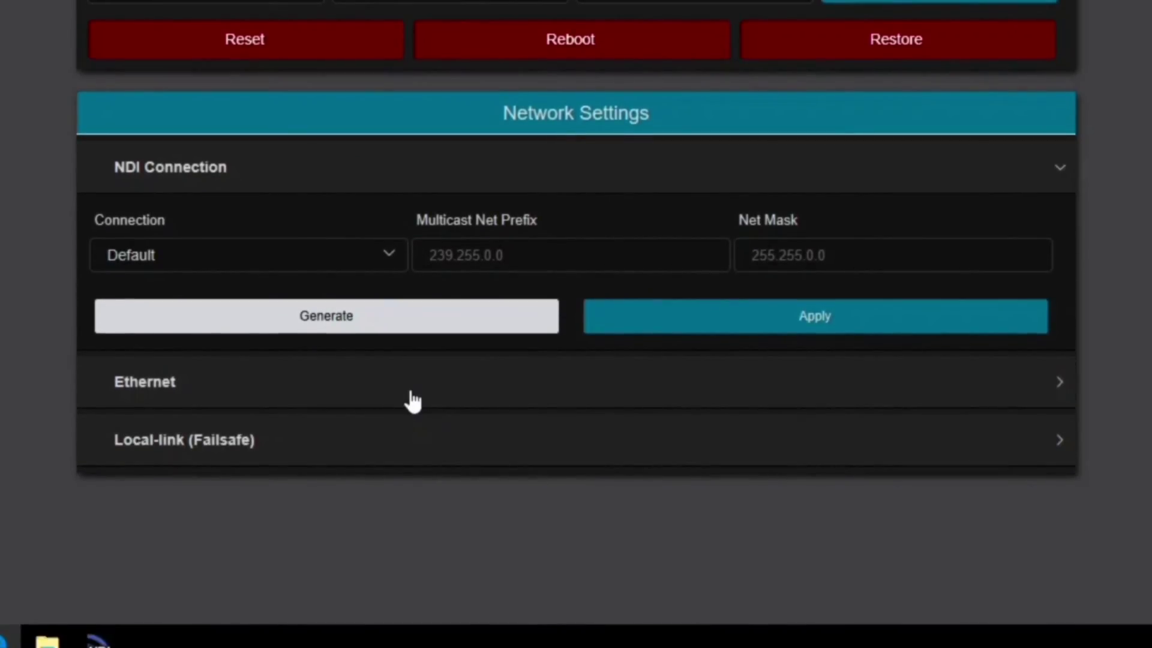
- Change the Ethernet Address Resolve from Manual to Dynamic and apply it
click(413, 398)
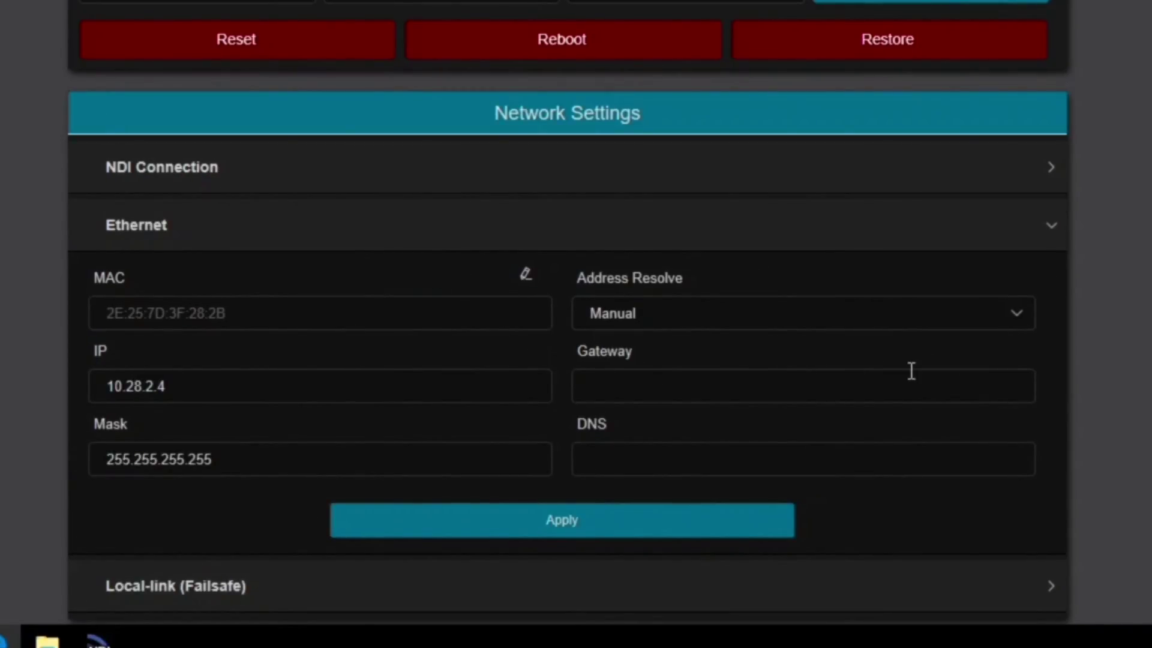
click(186, 382)
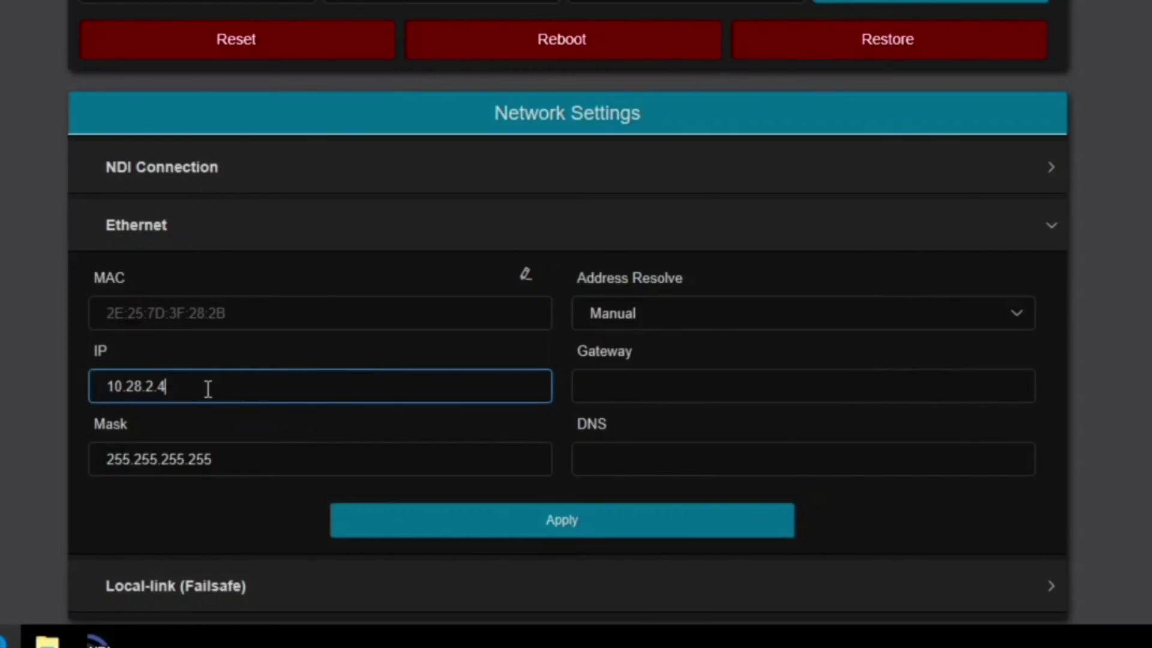
click(651, 325)
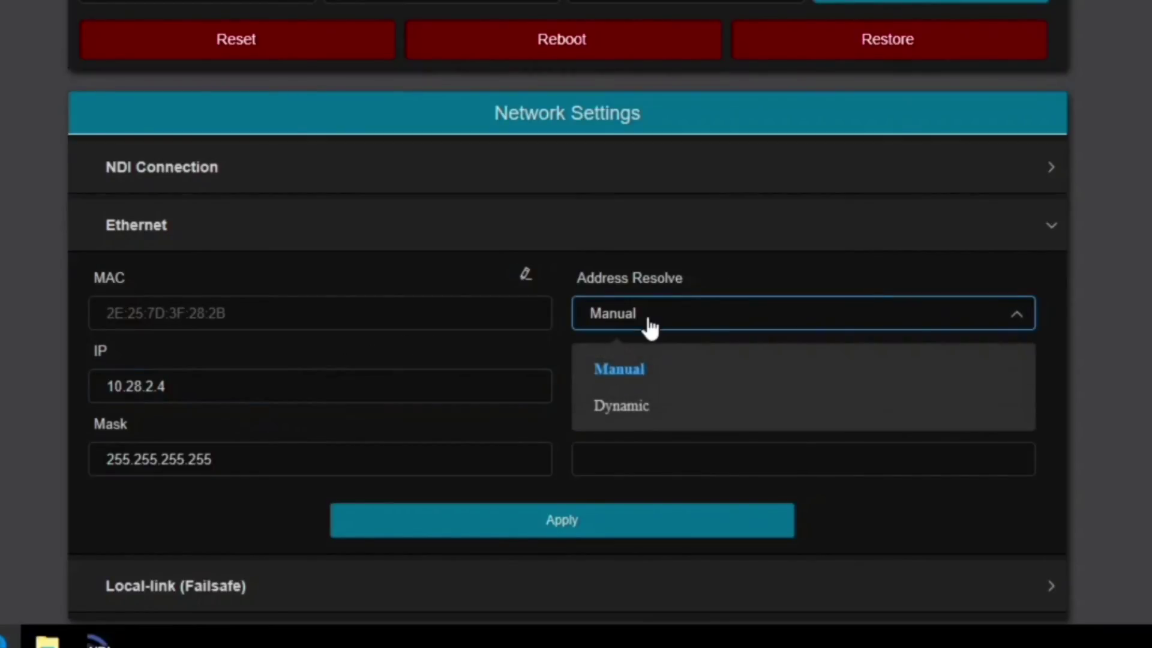
click(628, 424)
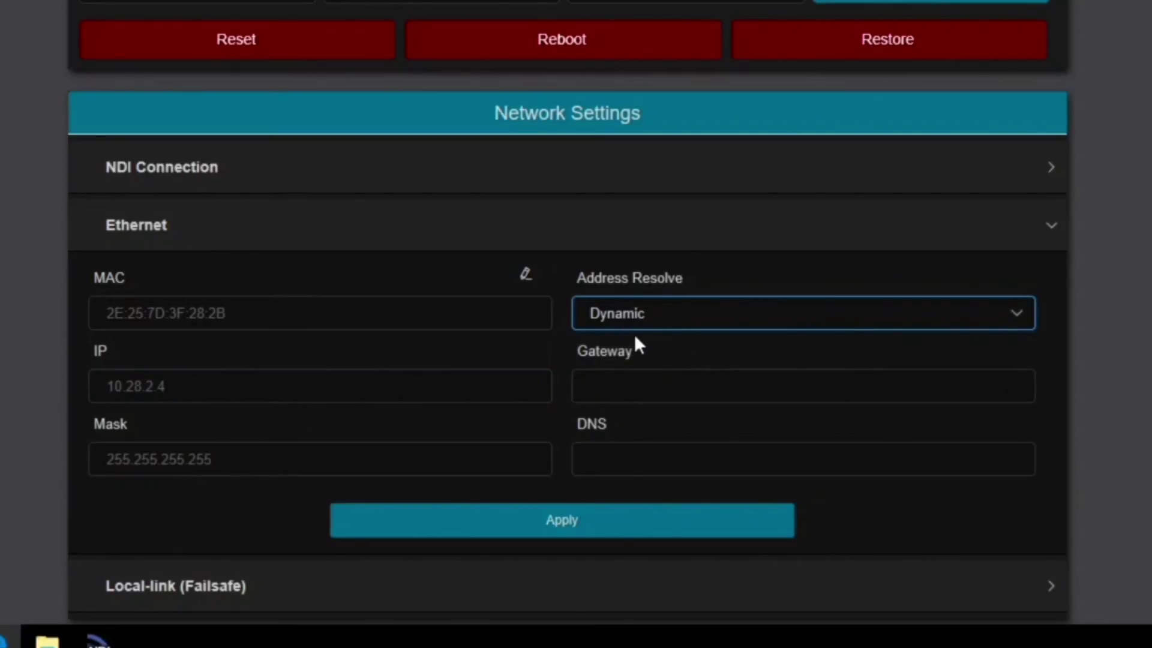
click(566, 526)
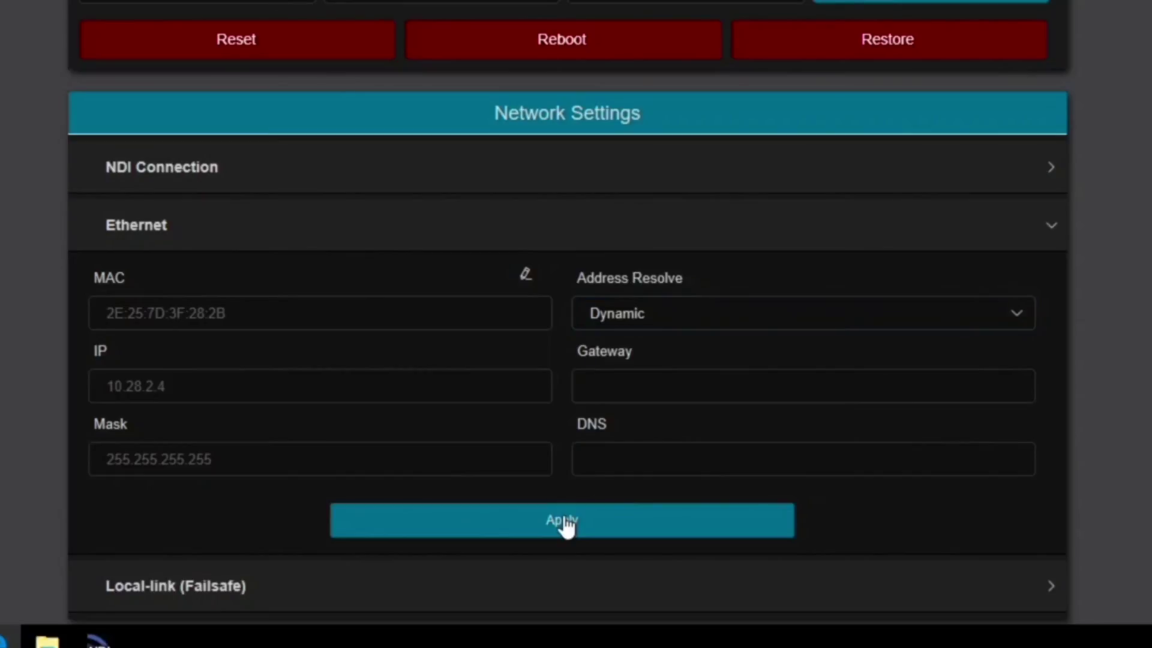